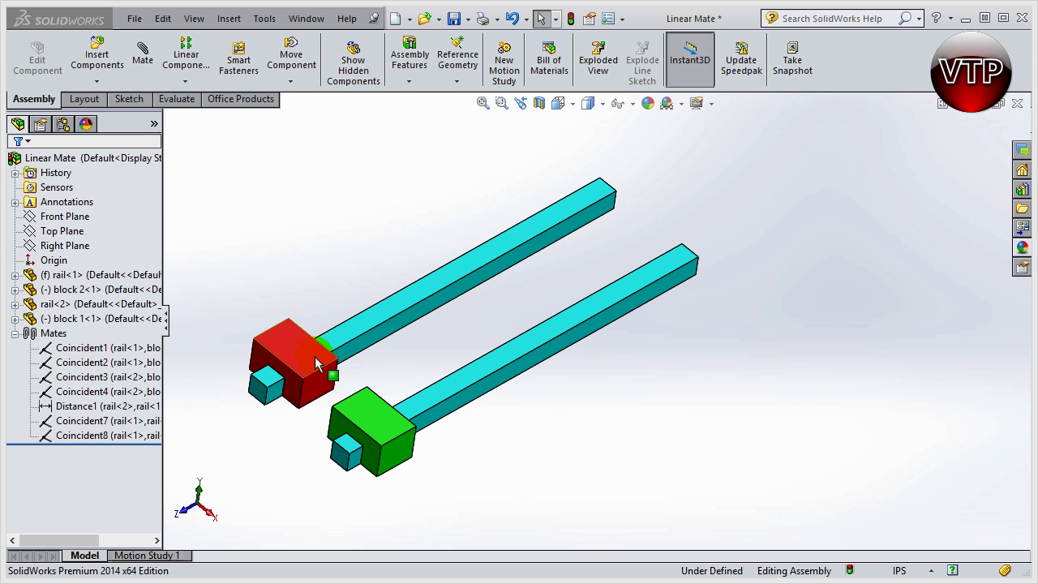
Drag the red and green blocks along their rails to check they slide independently
left_click(381, 375)
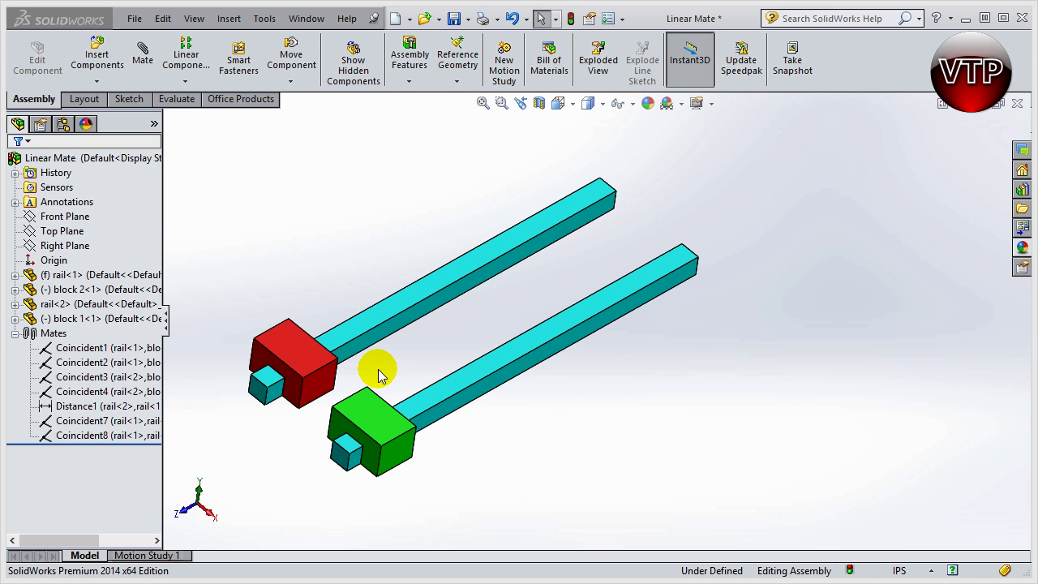
left_click(323, 386)
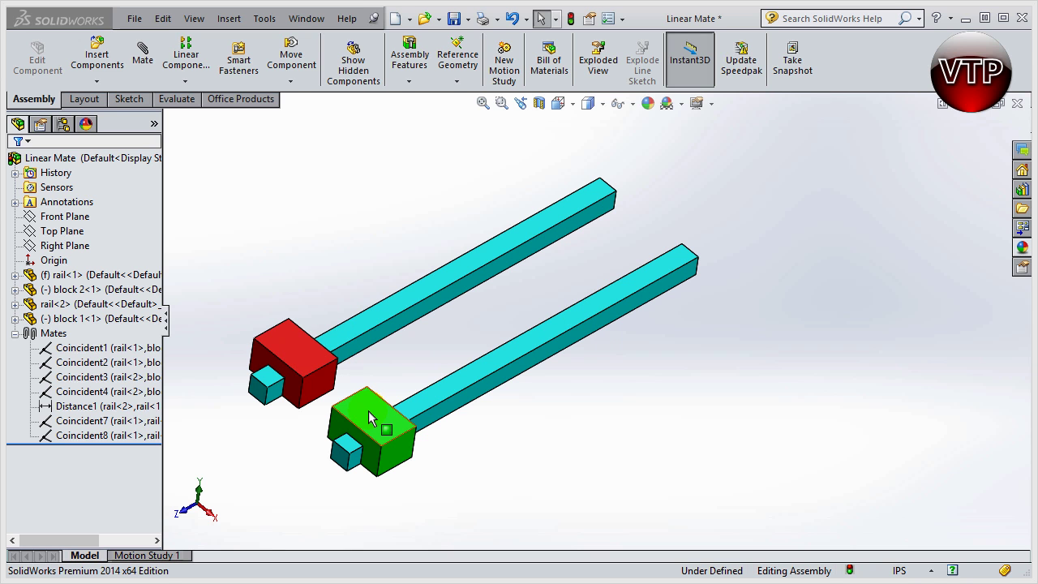
left_click_drag(300, 367, 373, 390)
mouse_move(386, 434)
left_mouse_down()
mouse_move(560, 381)
mouse_move(677, 318)
mouse_move(440, 413)
mouse_move(392, 451)
left_mouse_up()
left_click(280, 450)
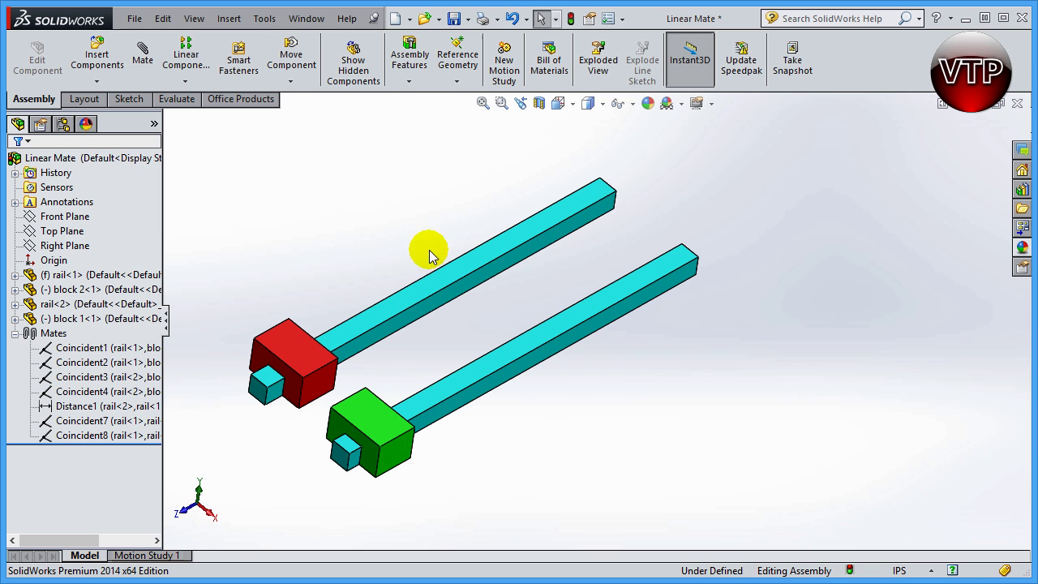
Start a new mate and choose Linear/Linear Coupler under Advanced Mates
left_click(142, 51)
left_click_drag(157, 264, 70, 371)
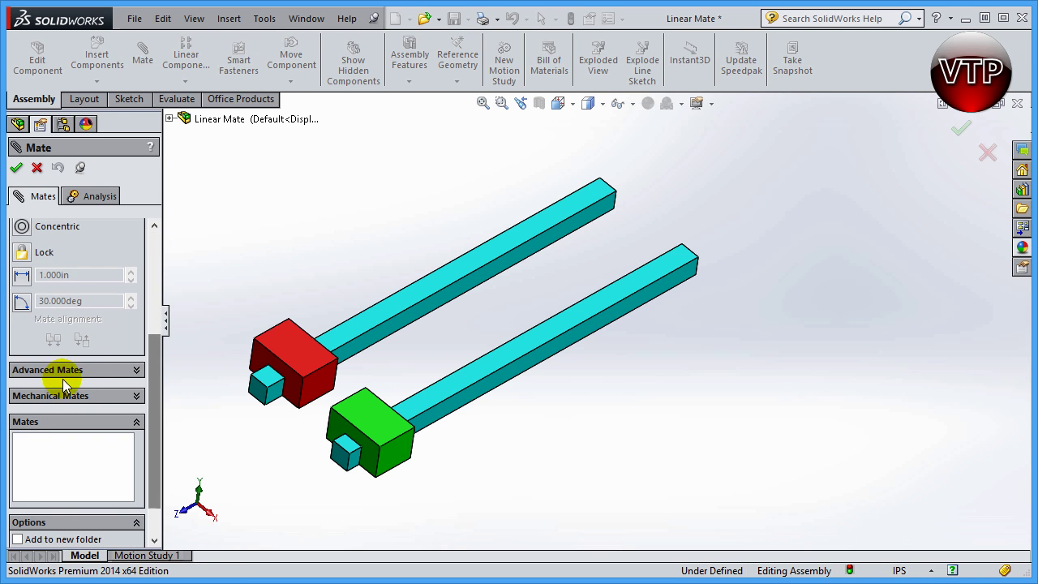
left_click(136, 370)
scroll(150, 345, "up", 5)
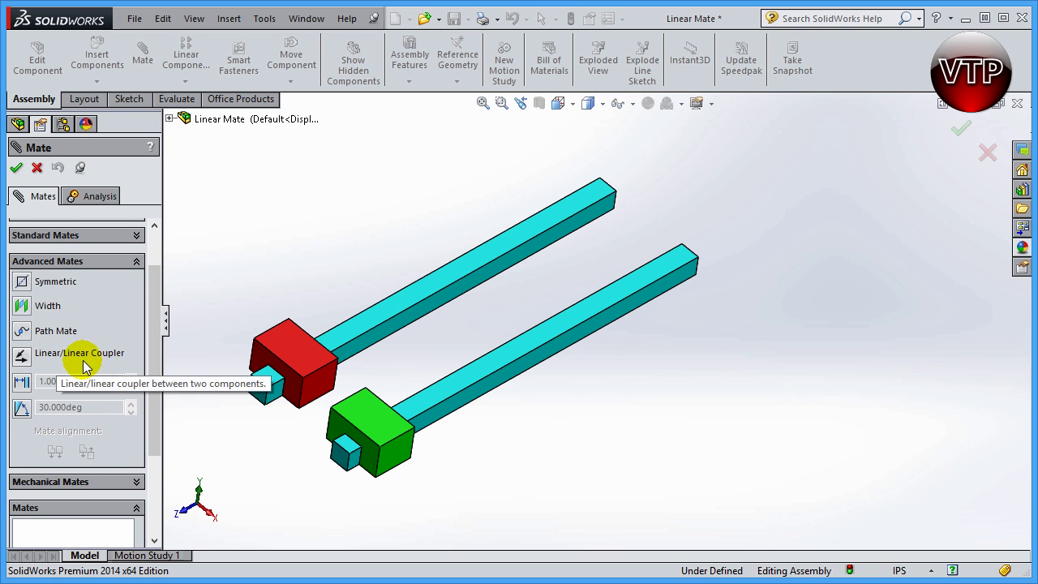
left_click(22, 355)
scroll(142, 357, "up", 3)
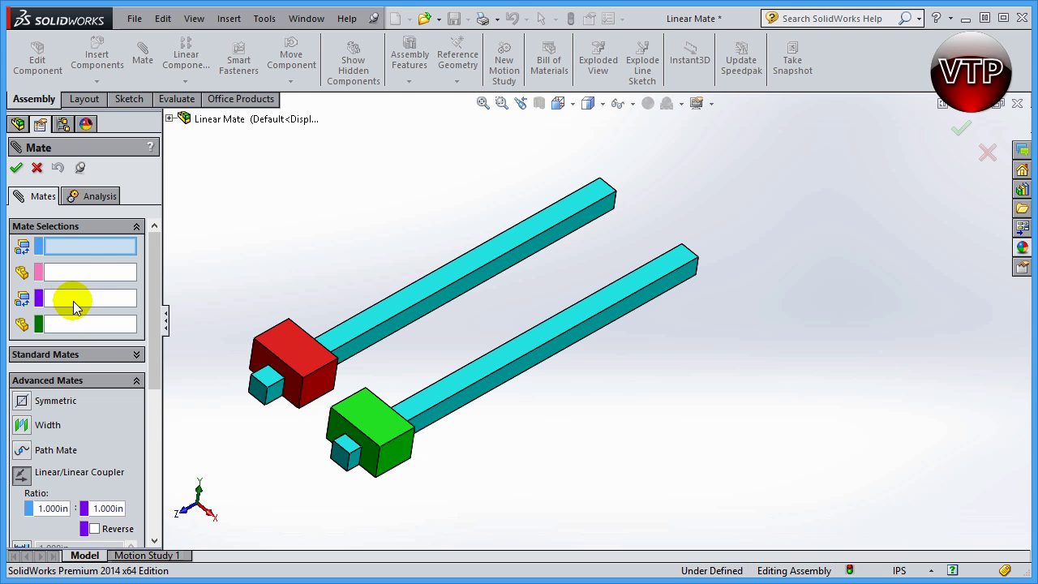
Couple the red and green blocks' slot faces at a 1.000in : 1.000in ratio and accept the mate
left_click(297, 397)
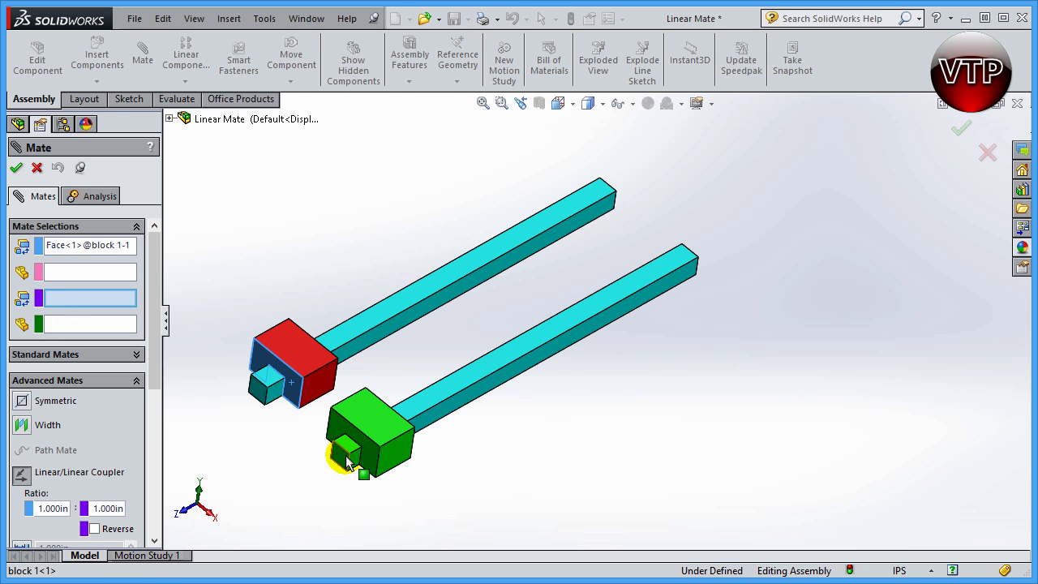
left_click(335, 430)
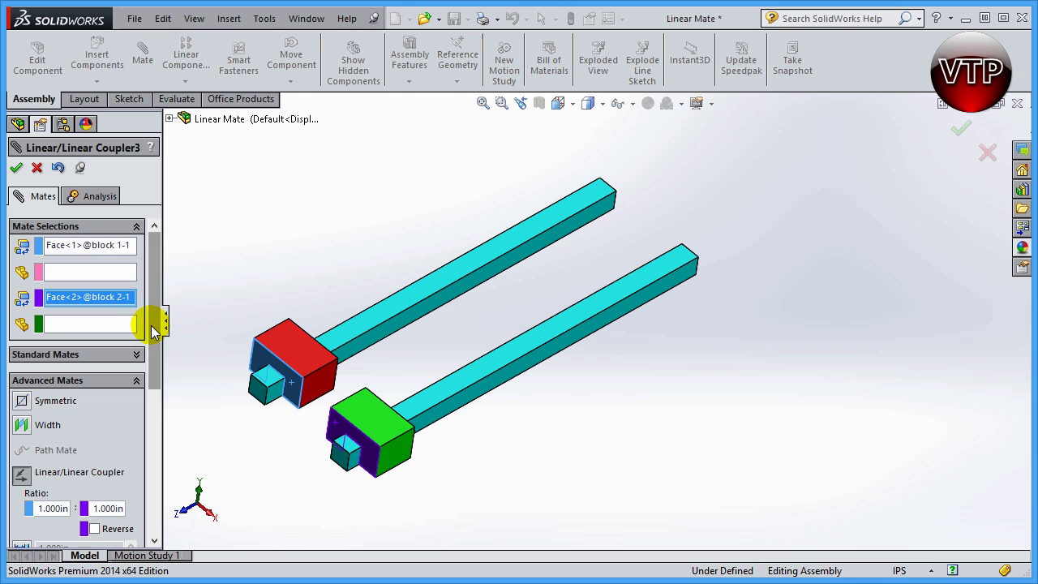
scroll(154, 329, "down", 3)
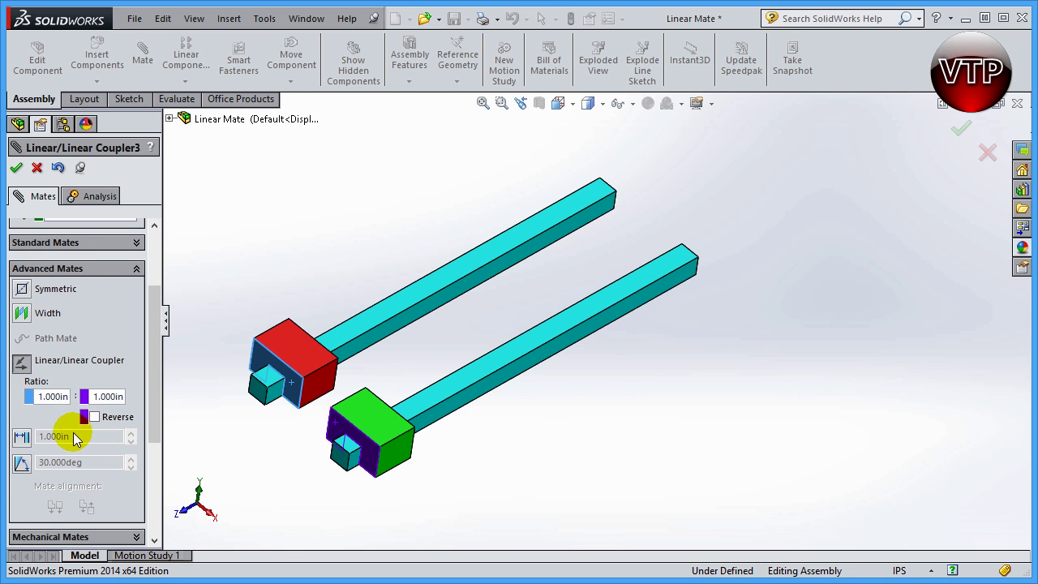
left_click(260, 361)
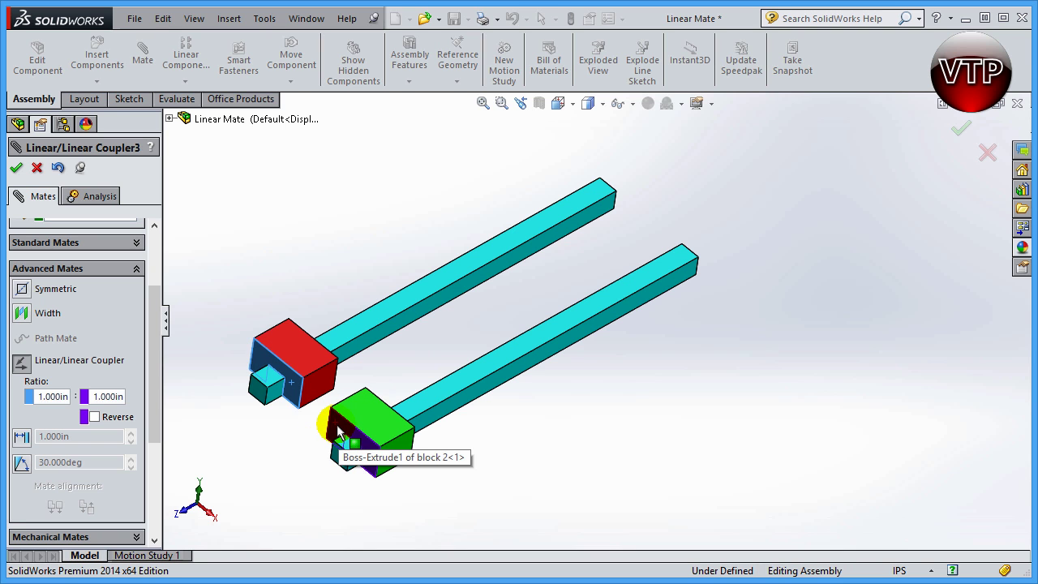
left_click(339, 434)
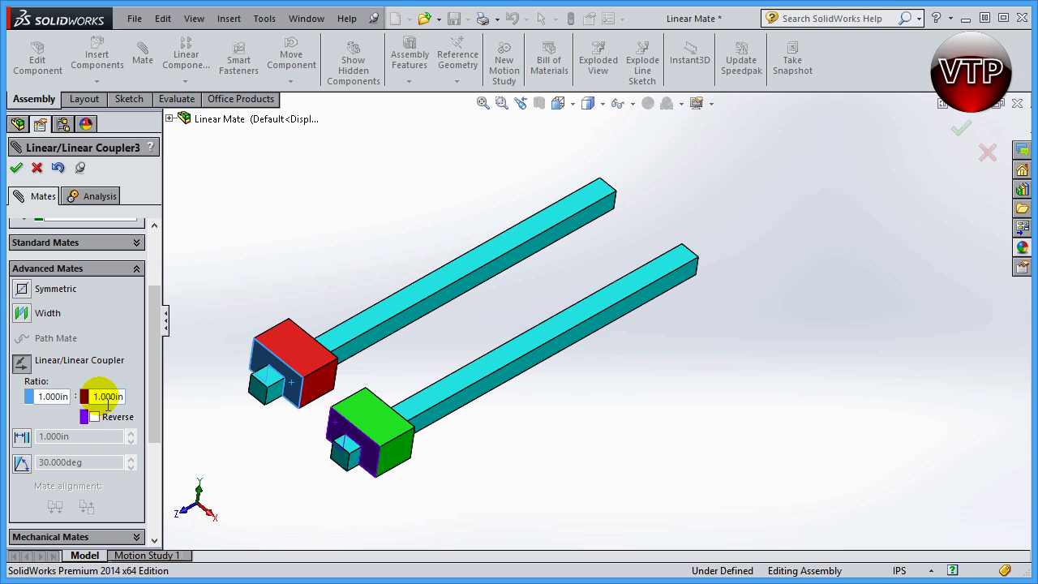
left_click(16, 168)
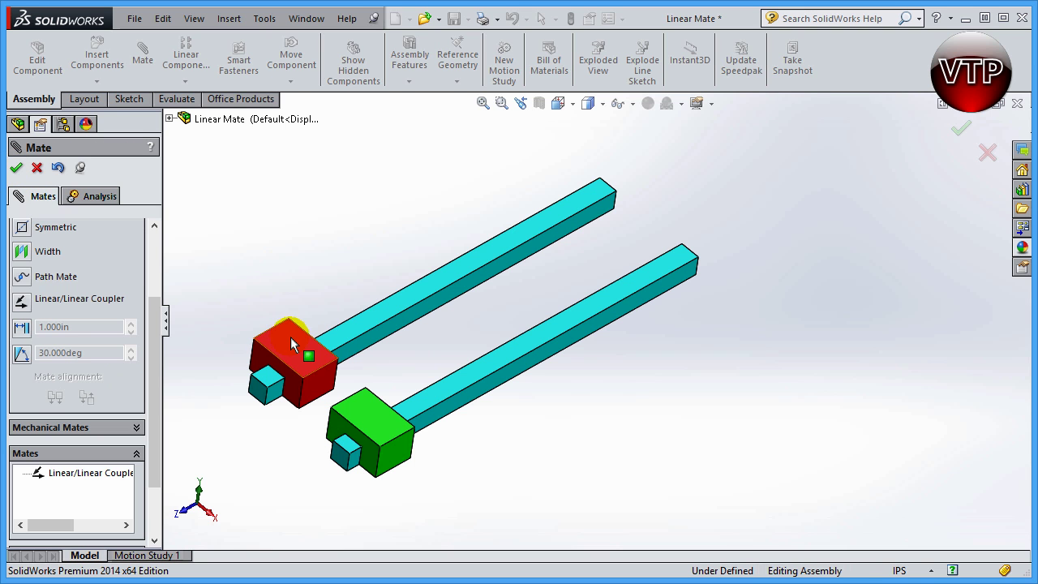
Drag the red block, then the green block, to confirm each carries the other along
left_click_drag(292, 342, 321, 347)
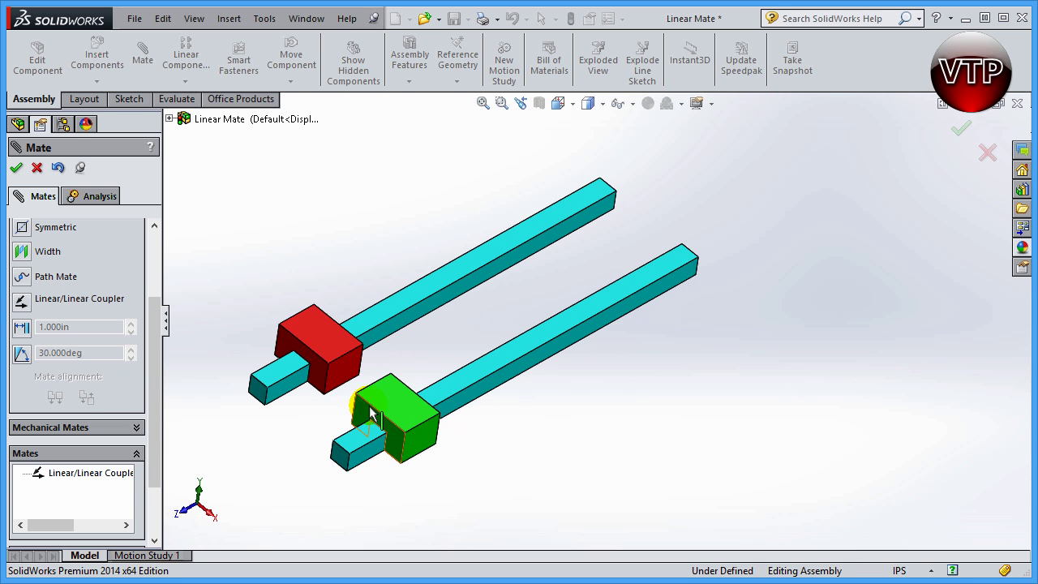
left_click_drag(360, 413, 404, 457)
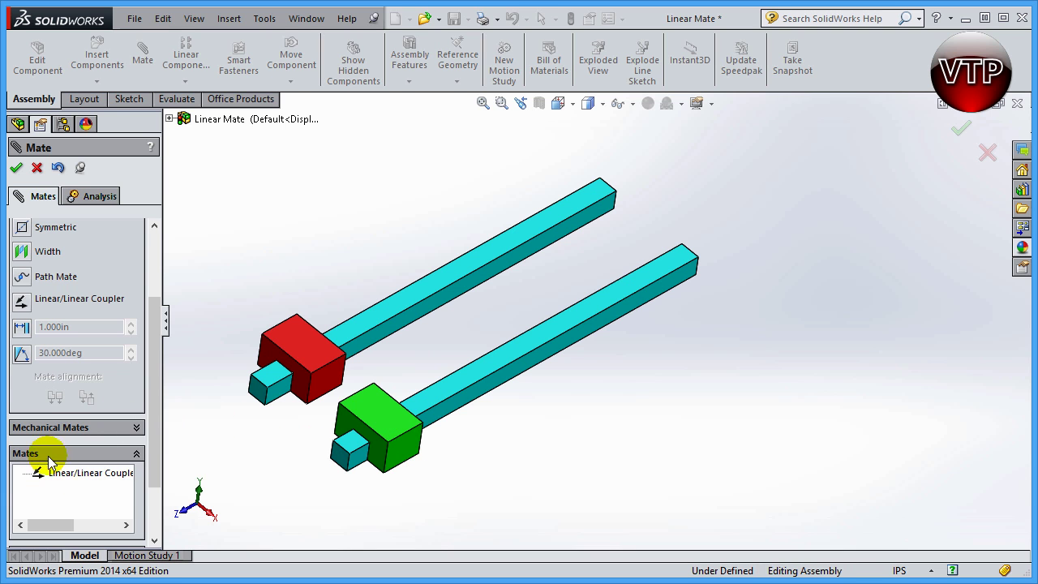
Edit the coupler mate so its ratio reads 2.000in : 1.000in
left_click(90, 474)
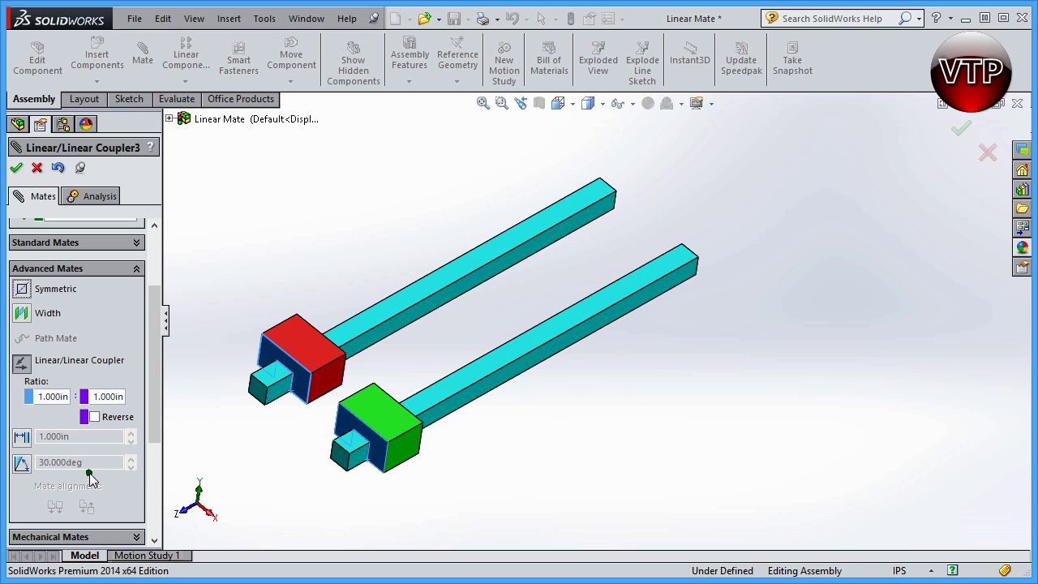
double_click(47, 397)
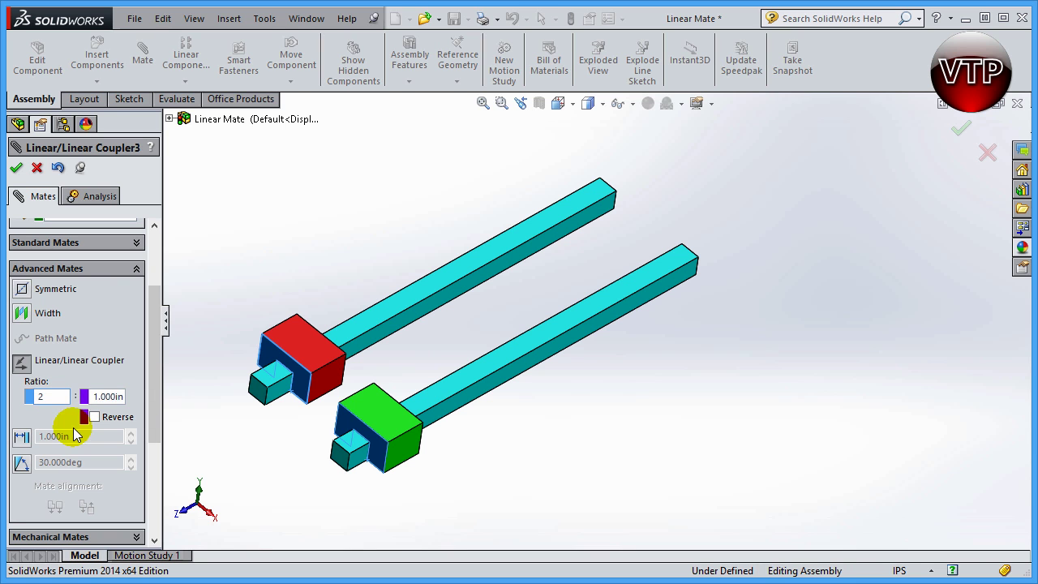
type("2")
left_click(98, 396)
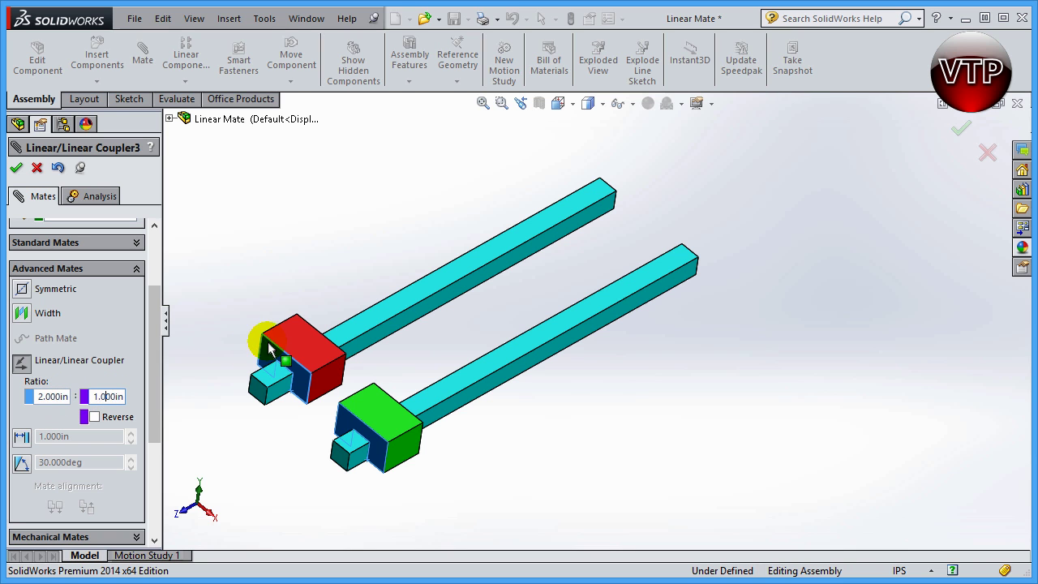
left_click(381, 408)
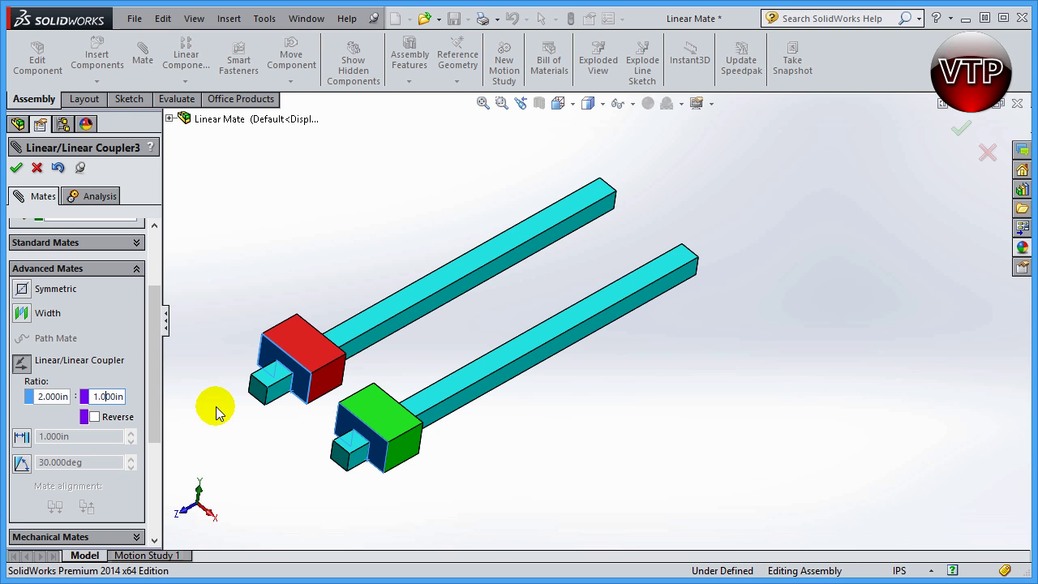
left_click(16, 168)
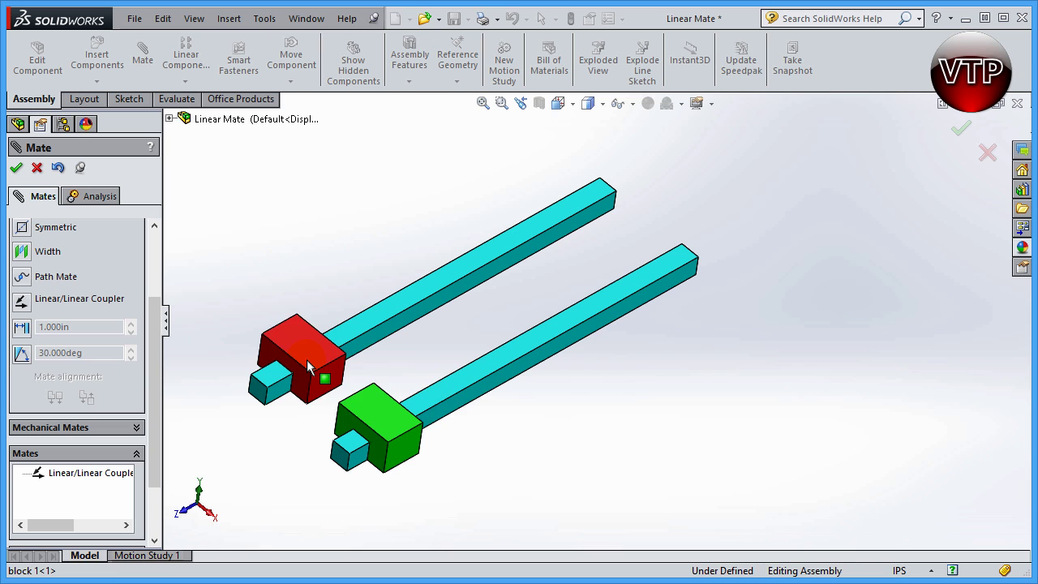
Slide the red and green blocks to see them travel at unequal 2:1 rates
left_click_drag(315, 367, 451, 293)
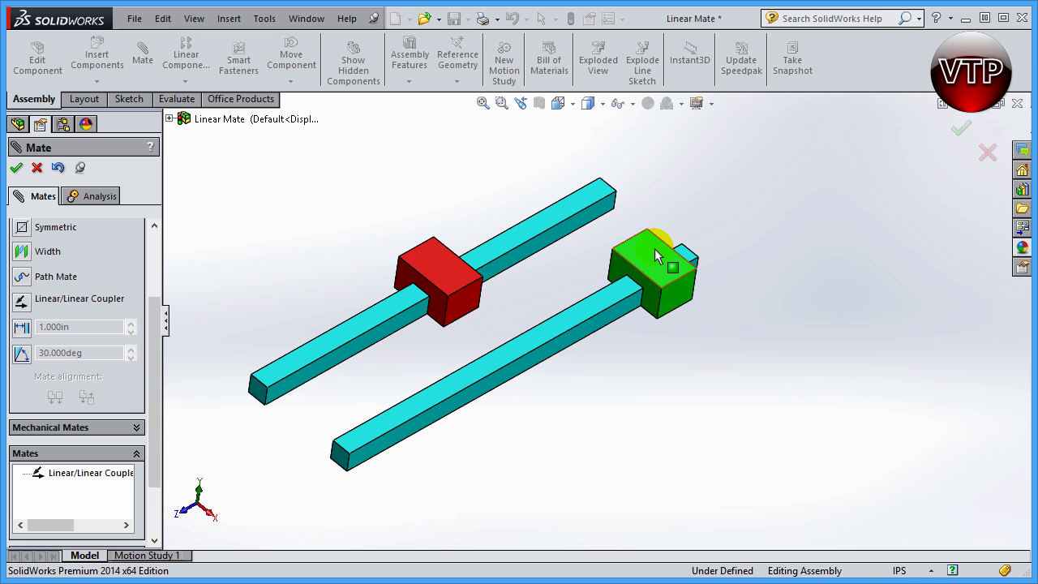
left_click(702, 261)
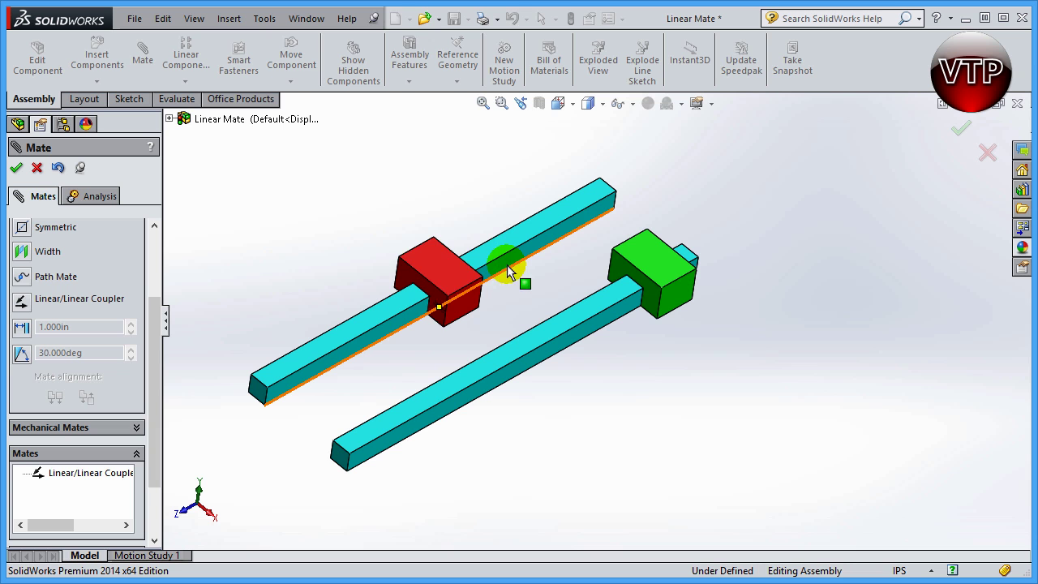
mouse_move(453, 273)
left_mouse_down()
mouse_move(499, 315)
mouse_move(498, 352)
mouse_move(486, 294)
left_mouse_up()
left_click_drag(664, 261, 389, 466)
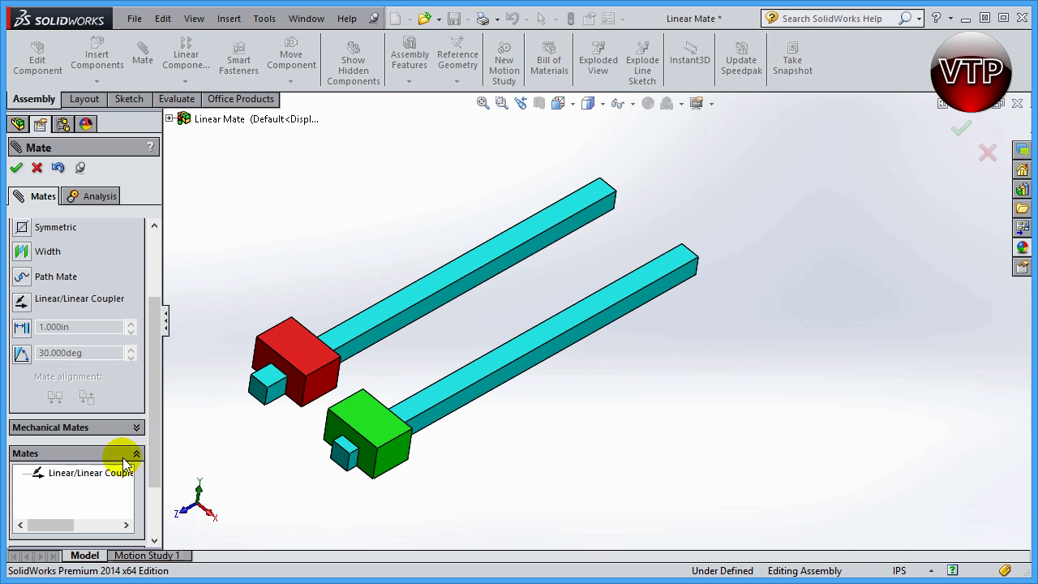
Change the coupler ratio to 1.000in : 2.000in and drag the green block to test it
left_click(61, 472)
left_click_drag(75, 396, 9, 398)
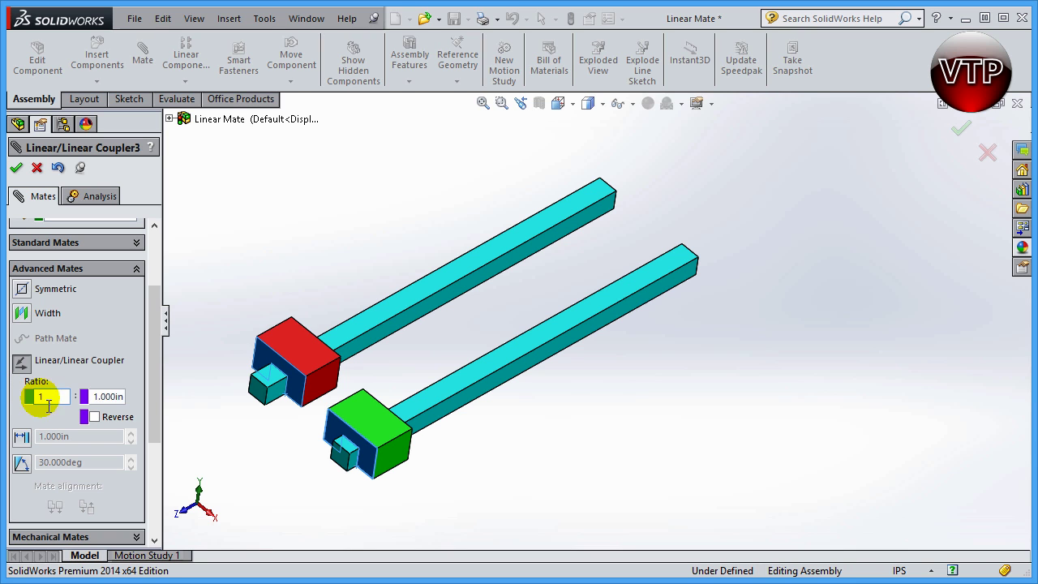
left_click(118, 396)
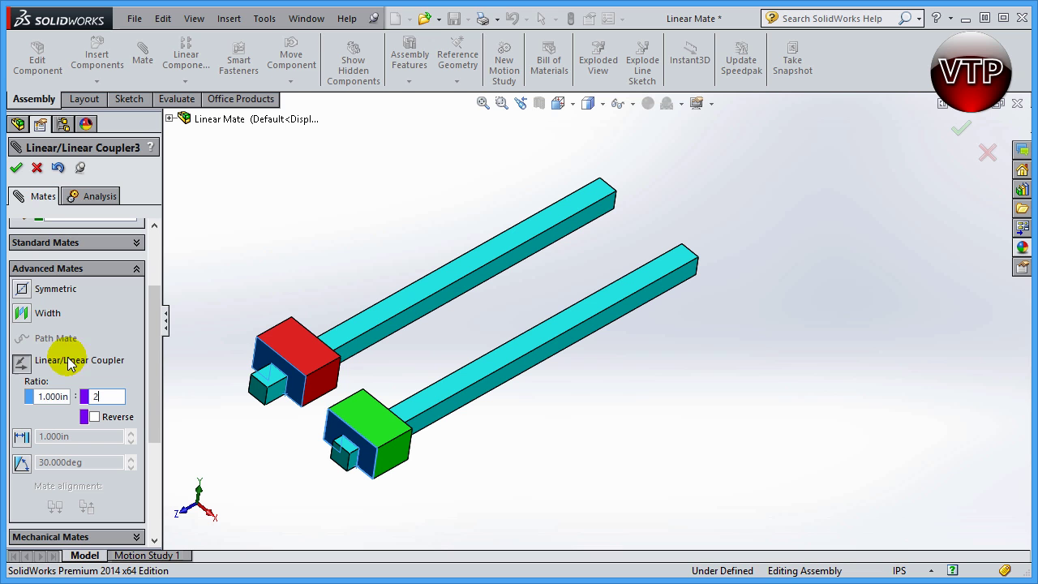
left_click(17, 167)
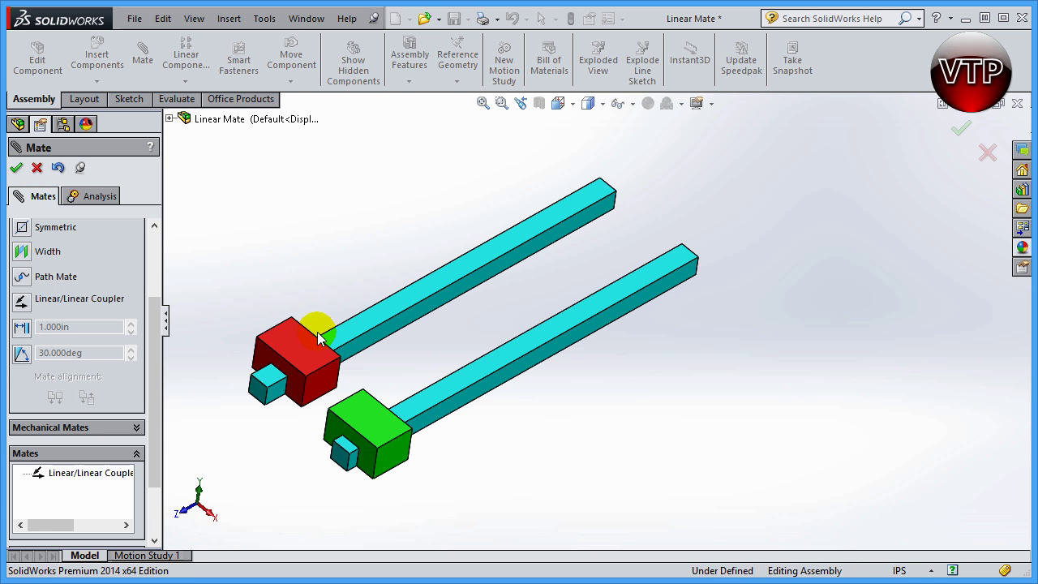
left_click_drag(381, 422, 410, 456)
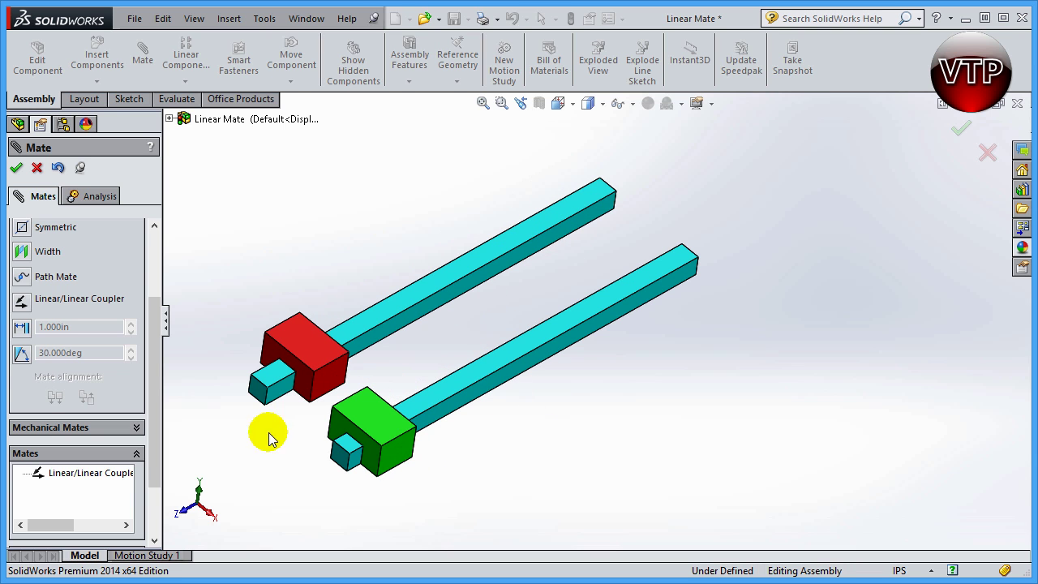
Reverse the 1:2 coupler and drag both blocks to check they move in opposite directions
left_click(81, 475)
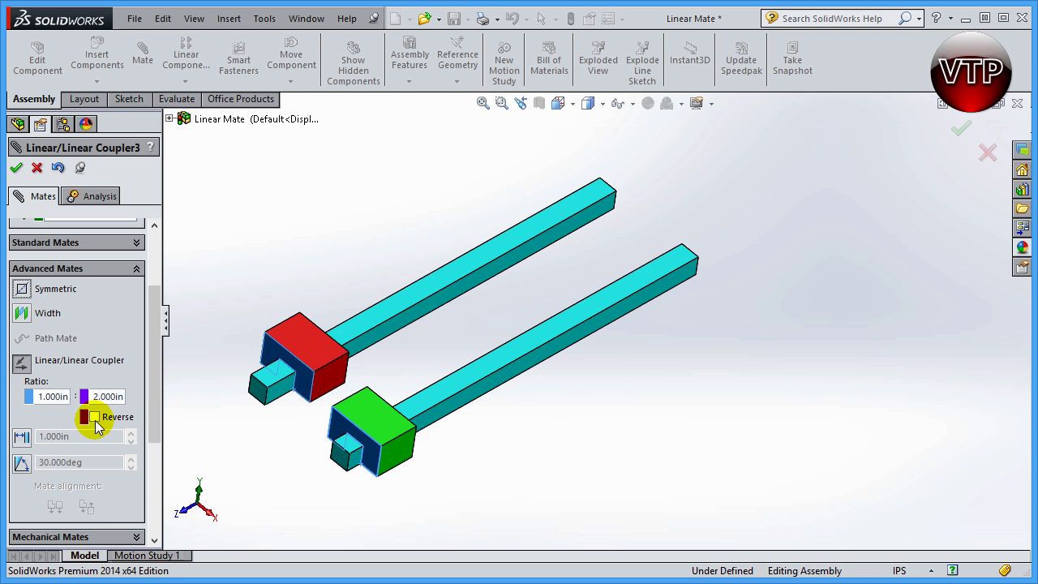
left_click(17, 168)
left_click_drag(398, 436, 416, 439)
left_click_drag(324, 362, 375, 442)
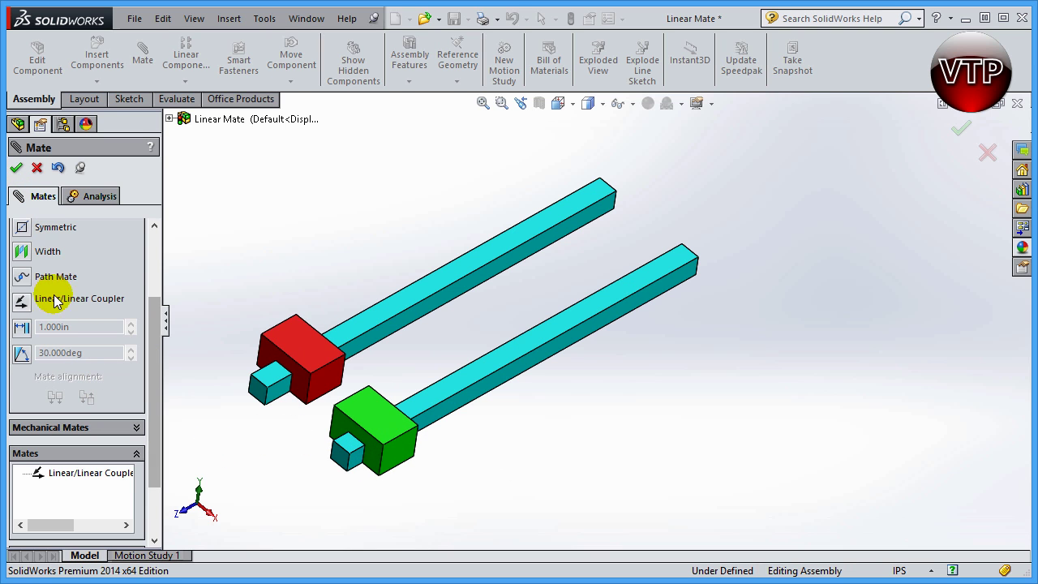
Clear the coupler's Reverse option and drag the green block to confirm same-direction travel
left_click(74, 472)
left_click(91, 417)
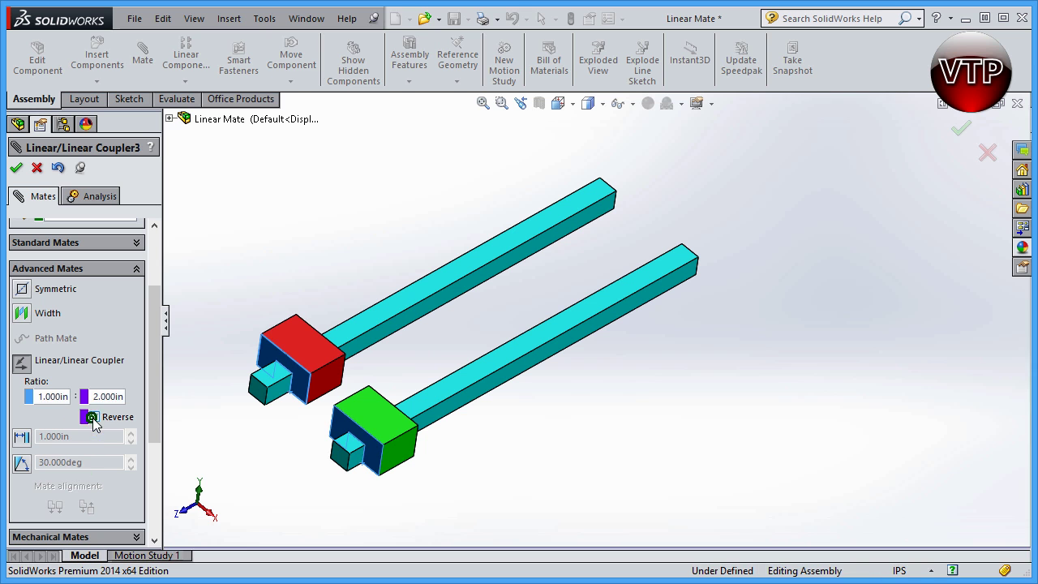
left_click(16, 168)
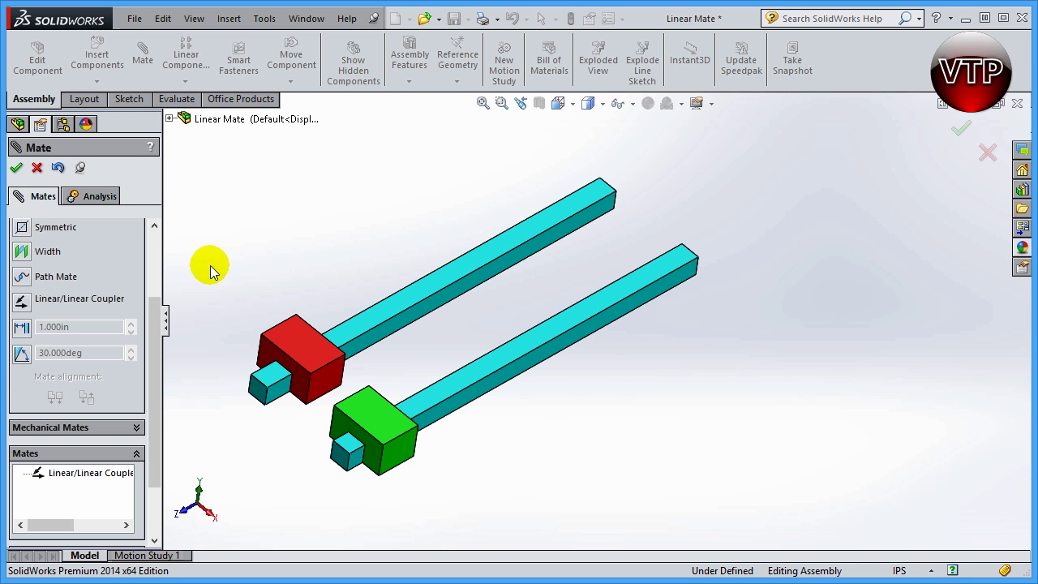
left_click_drag(400, 430, 376, 432)
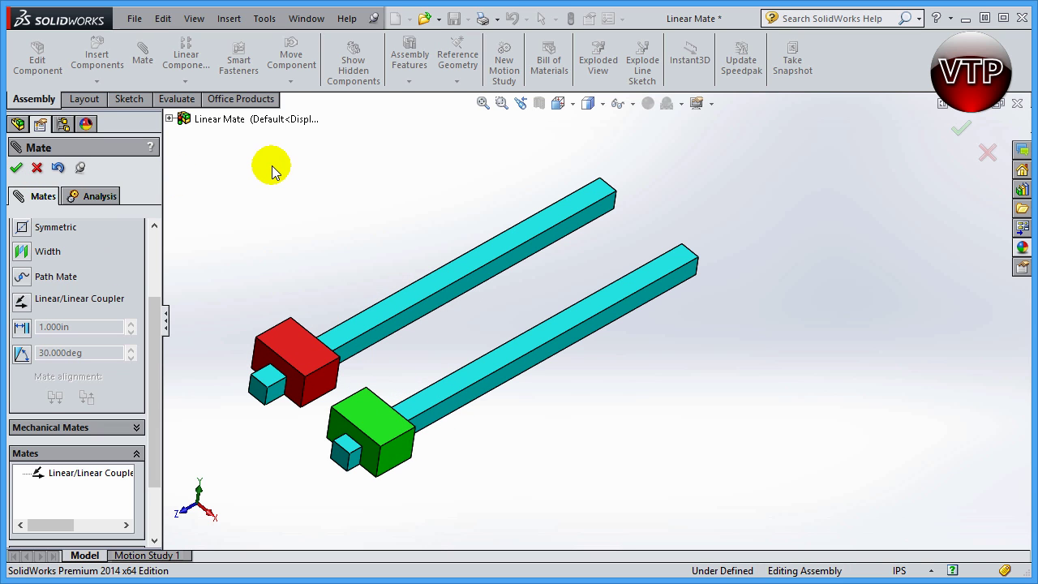